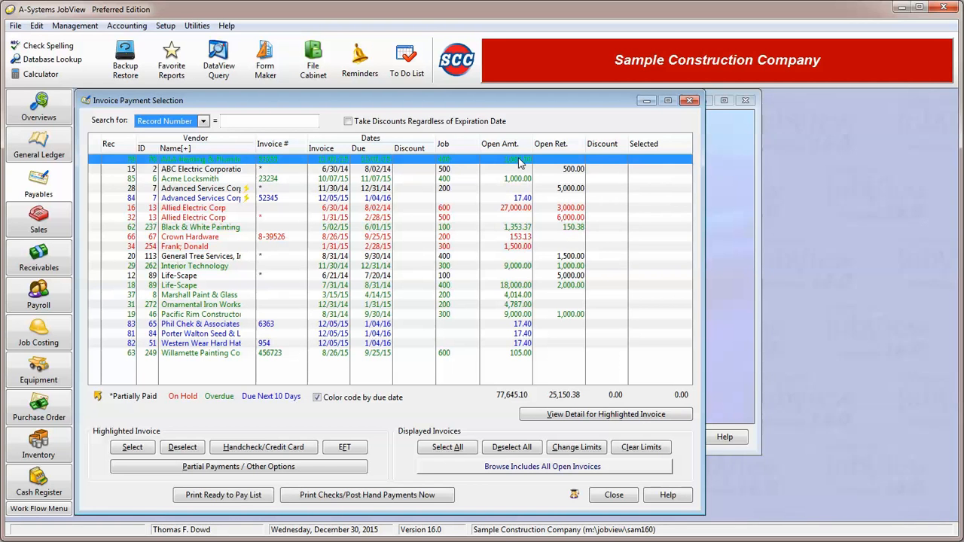
Step: Sort the invoice list by vendor ID, vendor name, due date and job in turn, ending on vendor name
{"action": "left_click", "coordinate": [145, 149]}
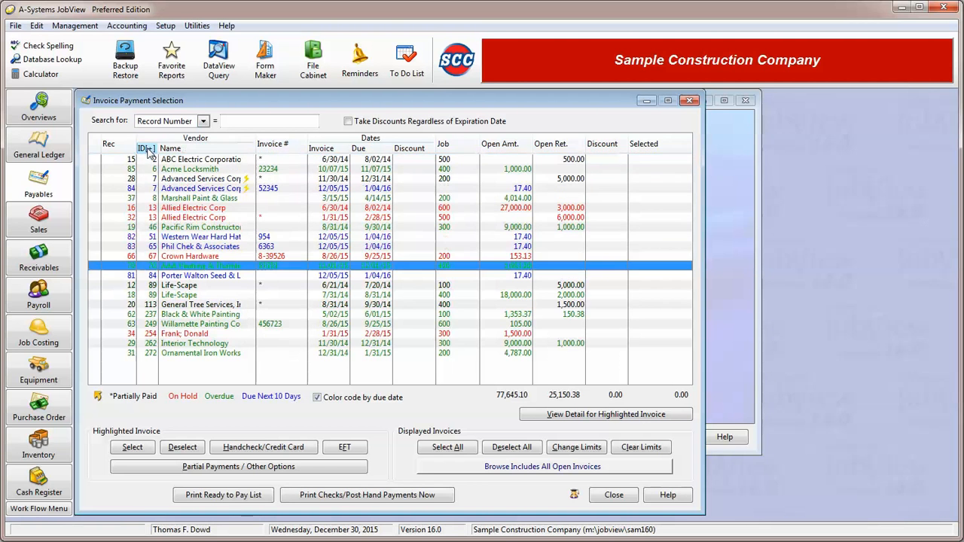
{"action": "left_click", "coordinate": [200, 151]}
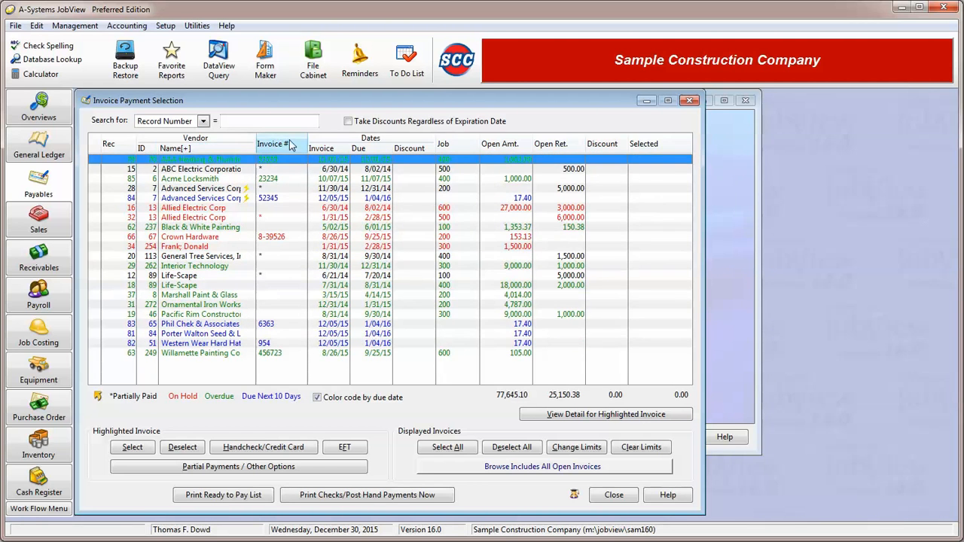
{"action": "left_click", "coordinate": [360, 149]}
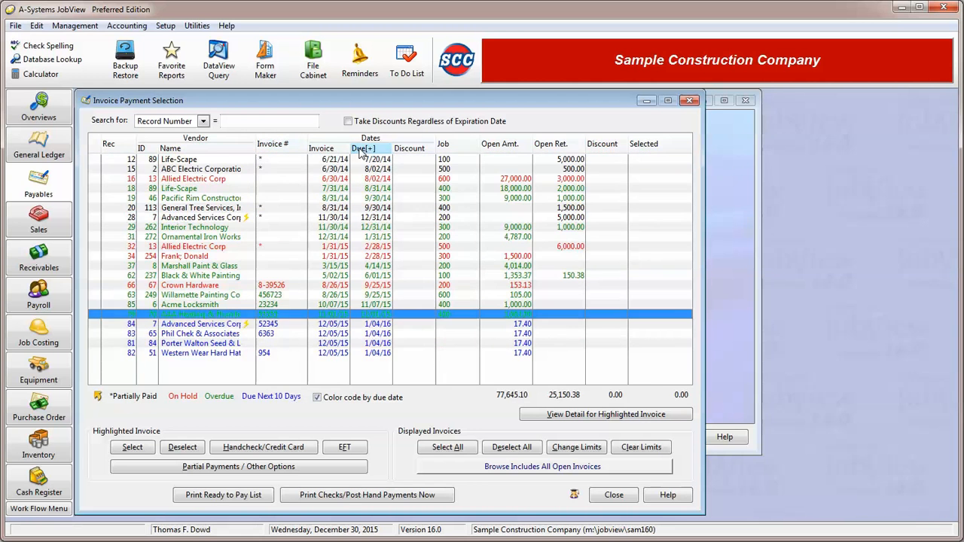
{"action": "left_click", "coordinate": [444, 147]}
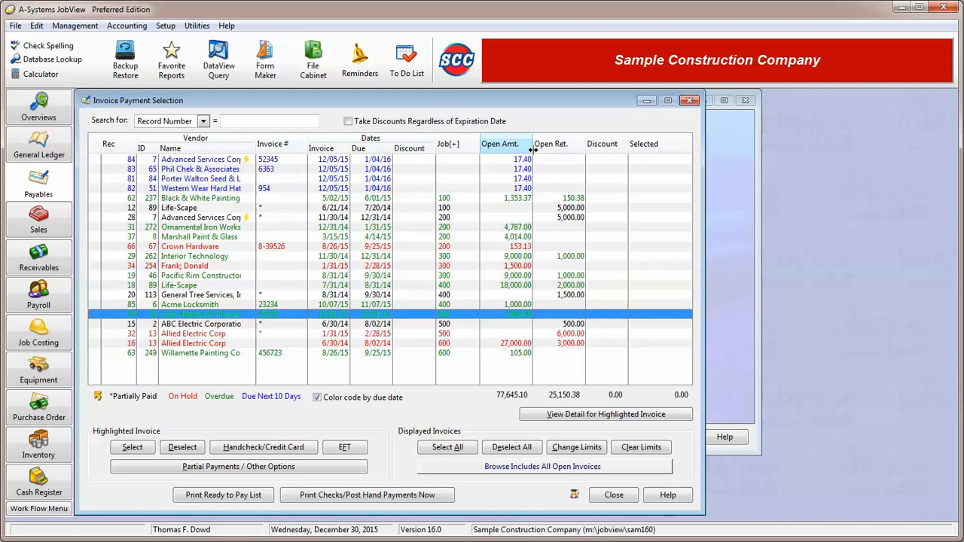
{"action": "left_click", "coordinate": [190, 151]}
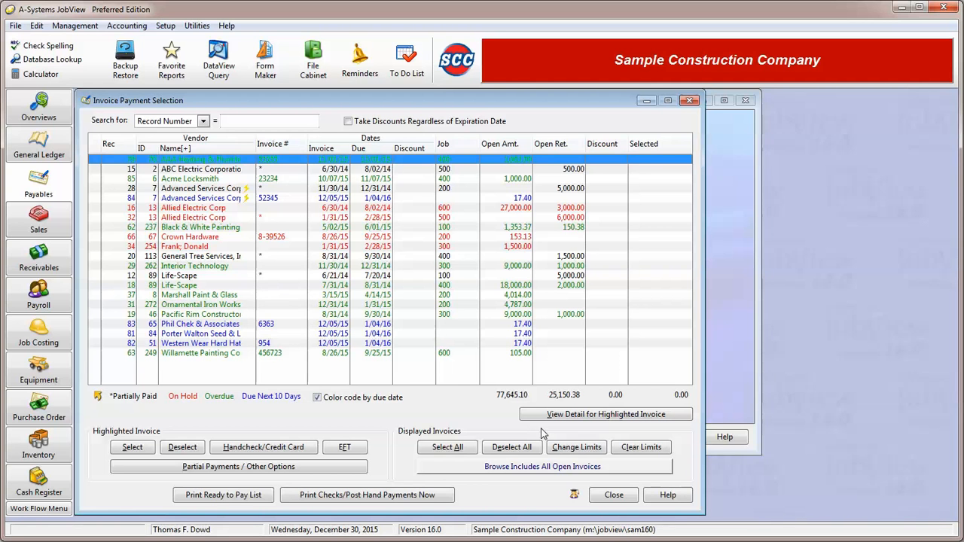
Step: Limit the displayed invoices to the vendor range 7 to 7, highlight the first one, and clear the limits again
{"action": "left_click", "coordinate": [579, 449]}
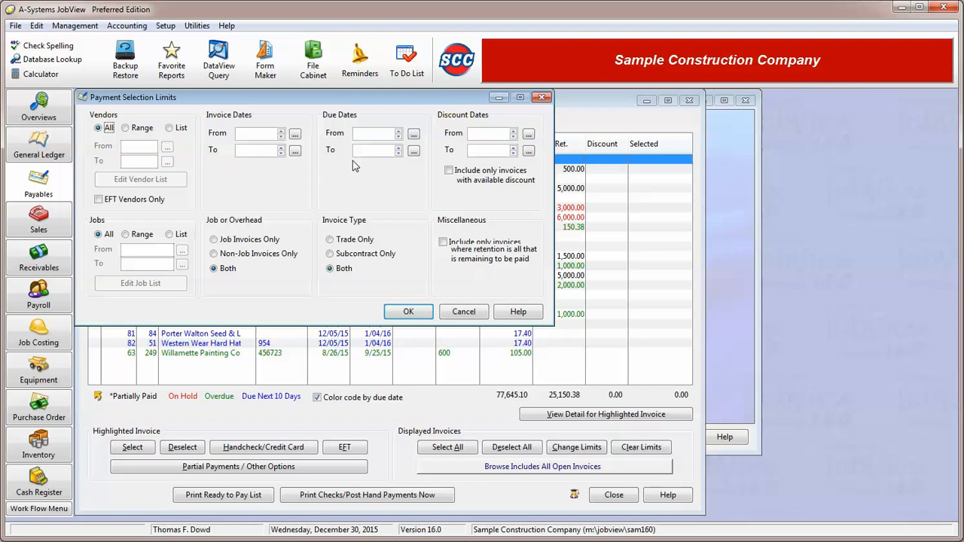
{"action": "left_click", "coordinate": [141, 129]}
{"action": "left_click", "coordinate": [134, 147]}
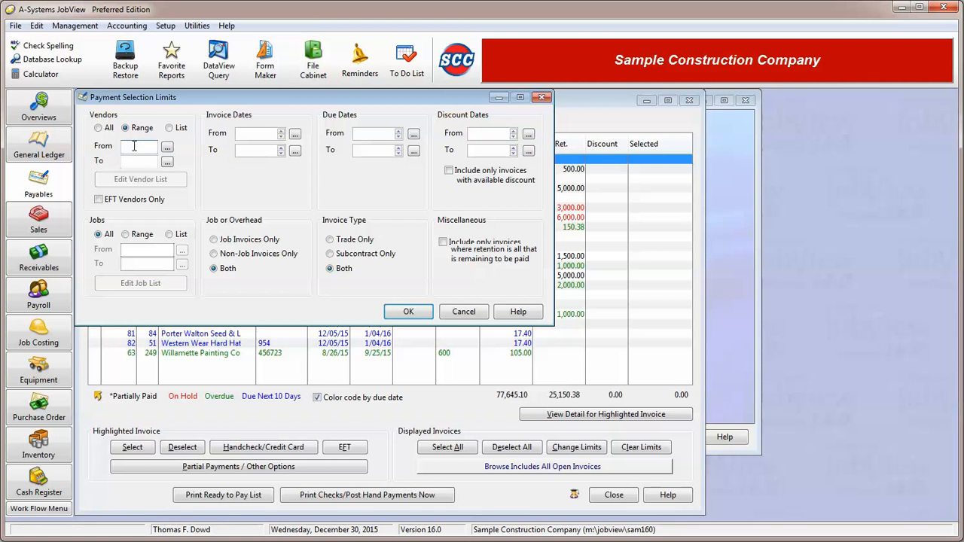
{"action": "type", "text": "7"}
{"action": "key", "text": "Tab"}
{"action": "type", "text": "7"}
{"action": "left_click", "coordinate": [405, 312]}
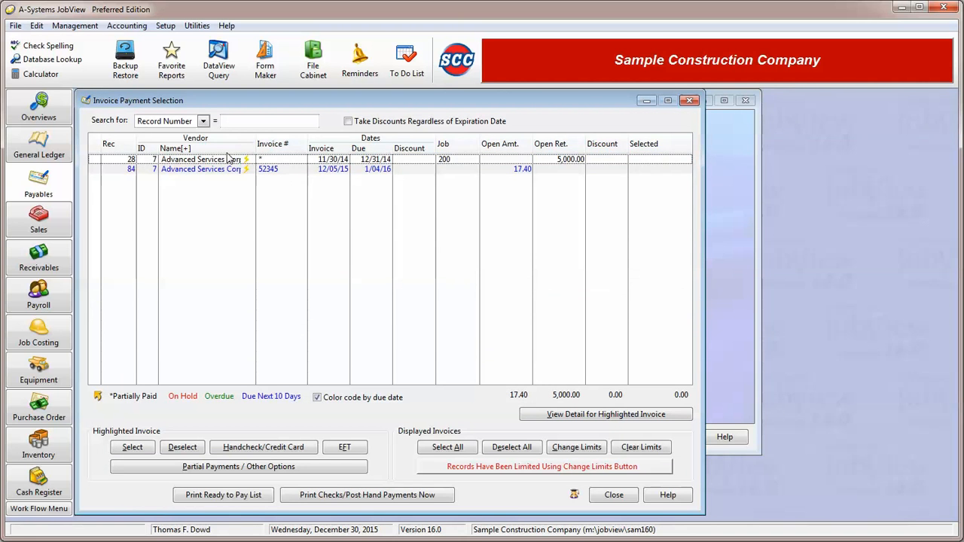
{"action": "left_click", "coordinate": [221, 161]}
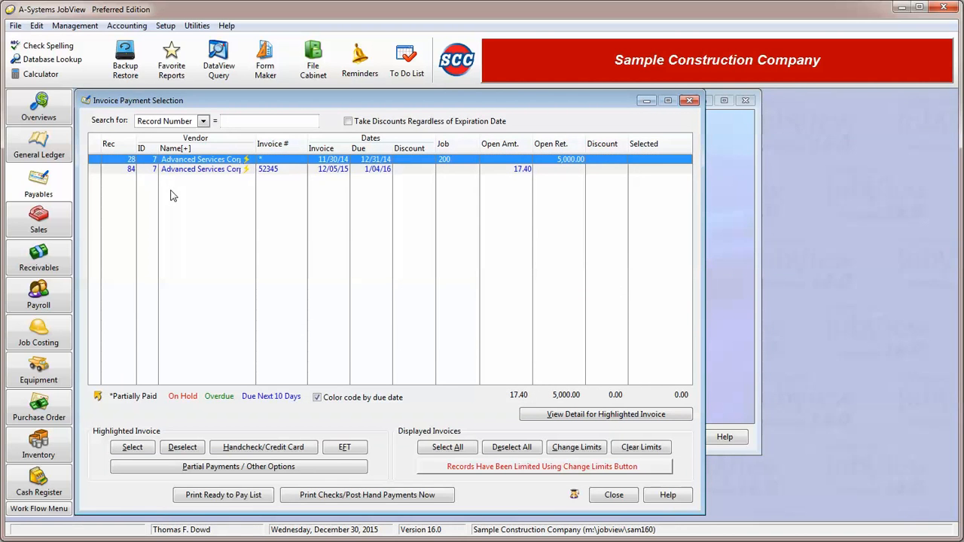
{"action": "left_click", "coordinate": [644, 449]}
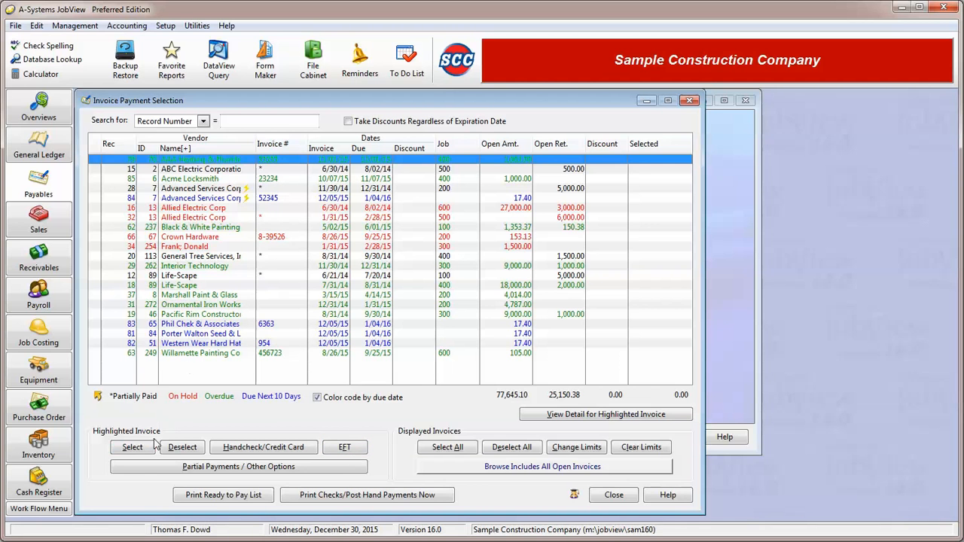
Step: Select the highlighted AAA Heating invoice for payment and deselect it again
{"action": "left_click", "coordinate": [131, 448]}
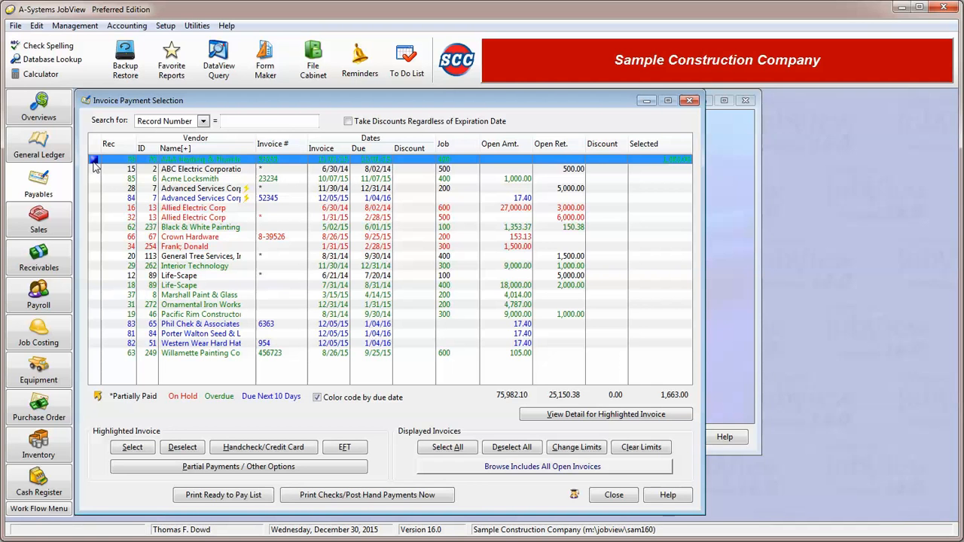
{"action": "left_click", "coordinate": [190, 448]}
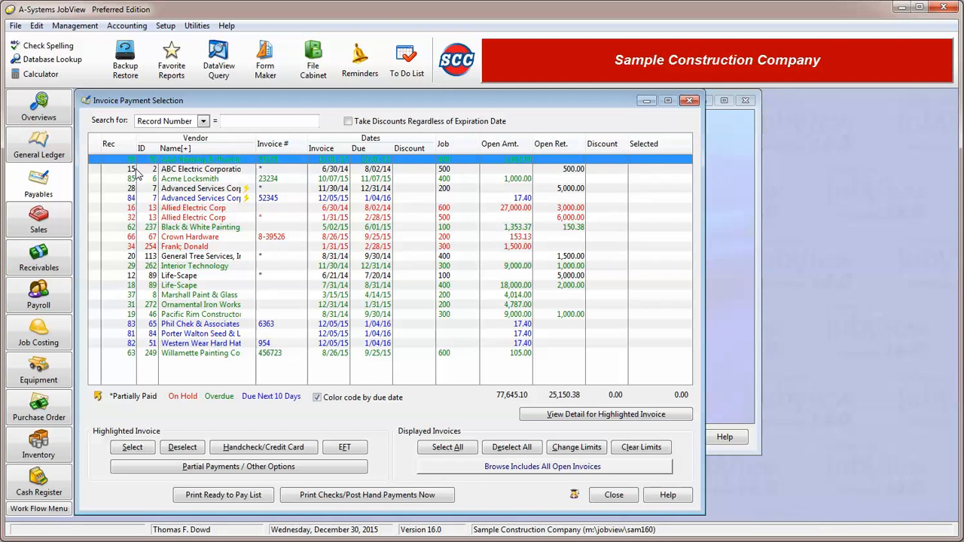
Step: Try out the handwritten check and credit card options for the AAA Heating invoice, choose credit card ledger account 20800, and cancel
{"action": "left_click", "coordinate": [276, 449]}
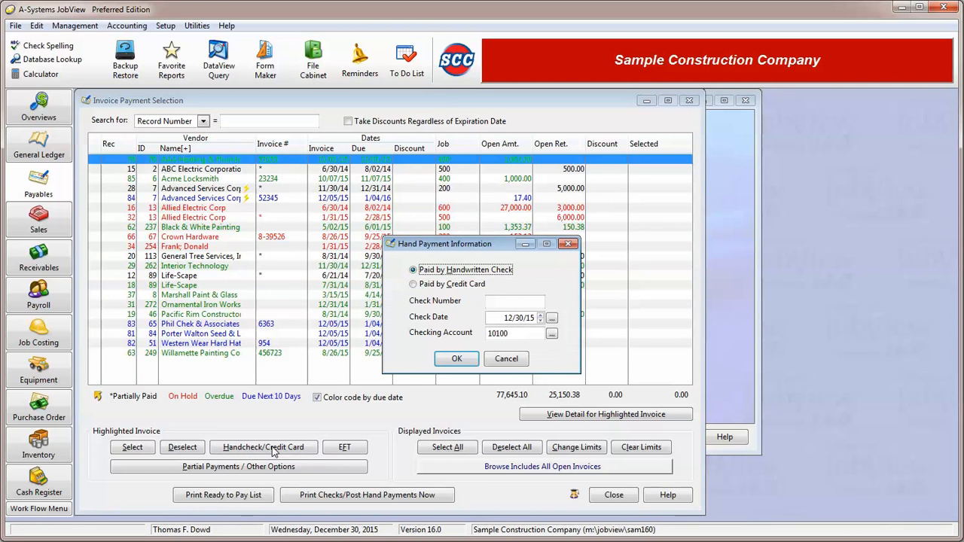
{"action": "left_click", "coordinate": [451, 291]}
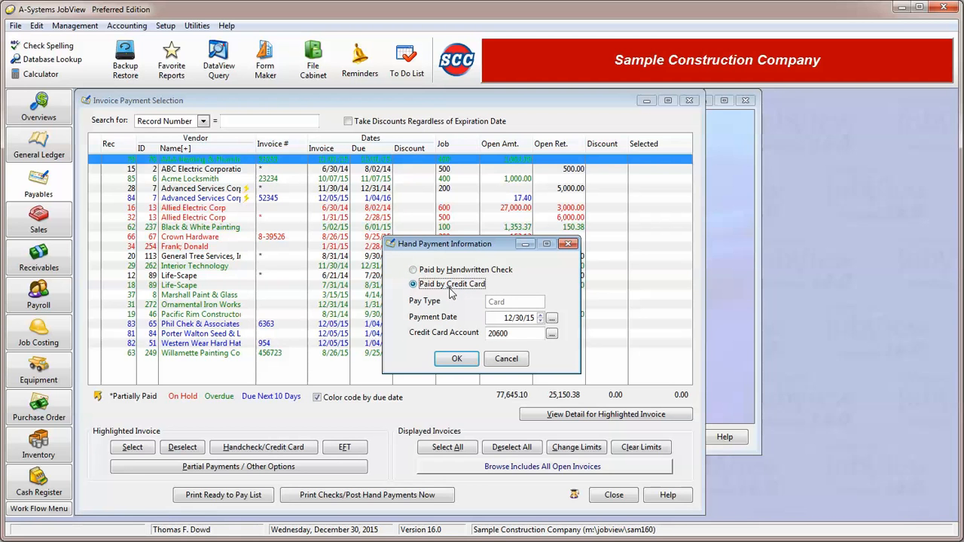
{"action": "left_click", "coordinate": [456, 271]}
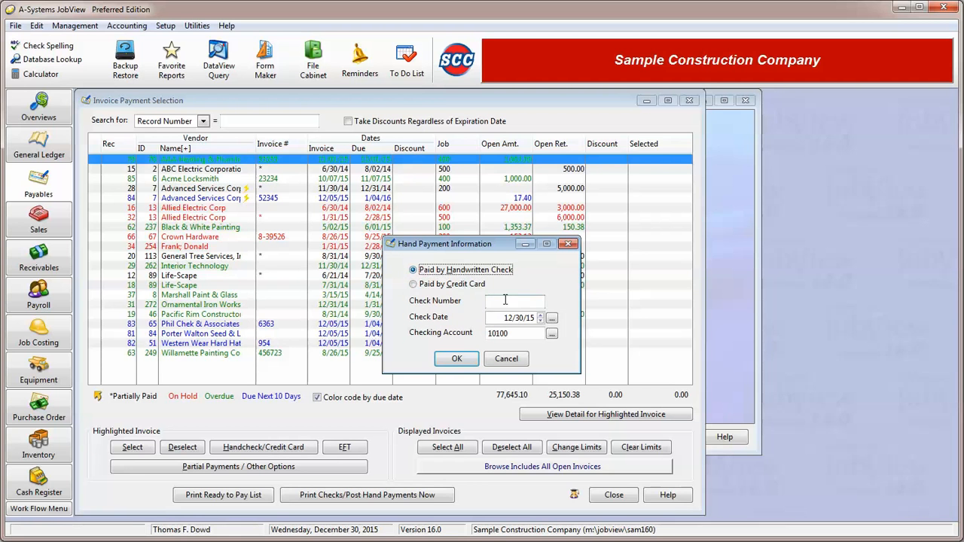
{"action": "left_click", "coordinate": [510, 303]}
{"action": "key", "text": "Tab"}
{"action": "key", "text": "Tab"}
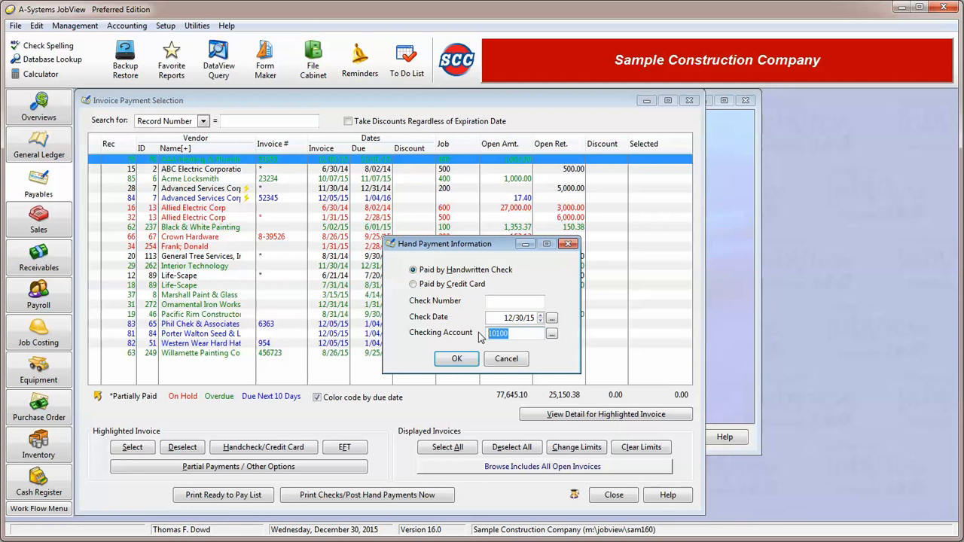
{"action": "left_click", "coordinate": [449, 284]}
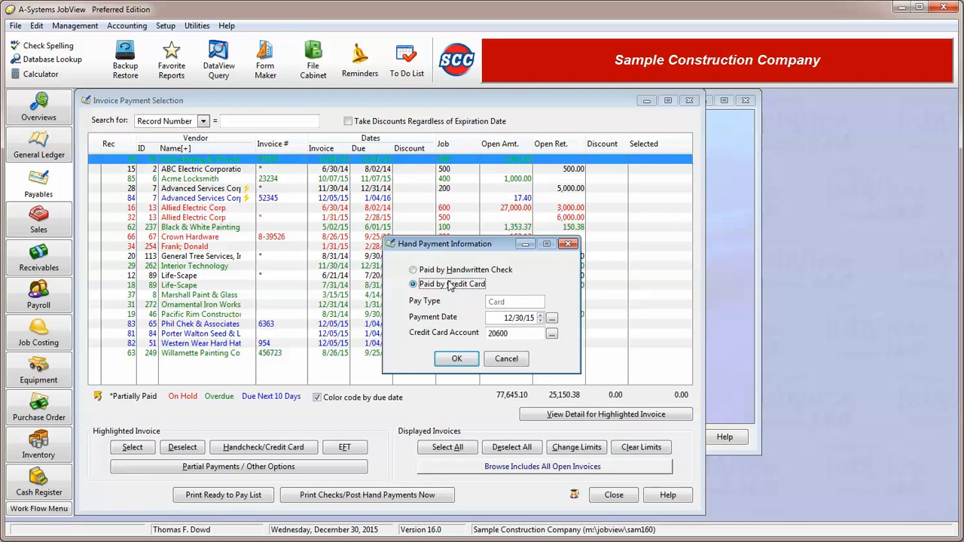
{"action": "left_click", "coordinate": [551, 333]}
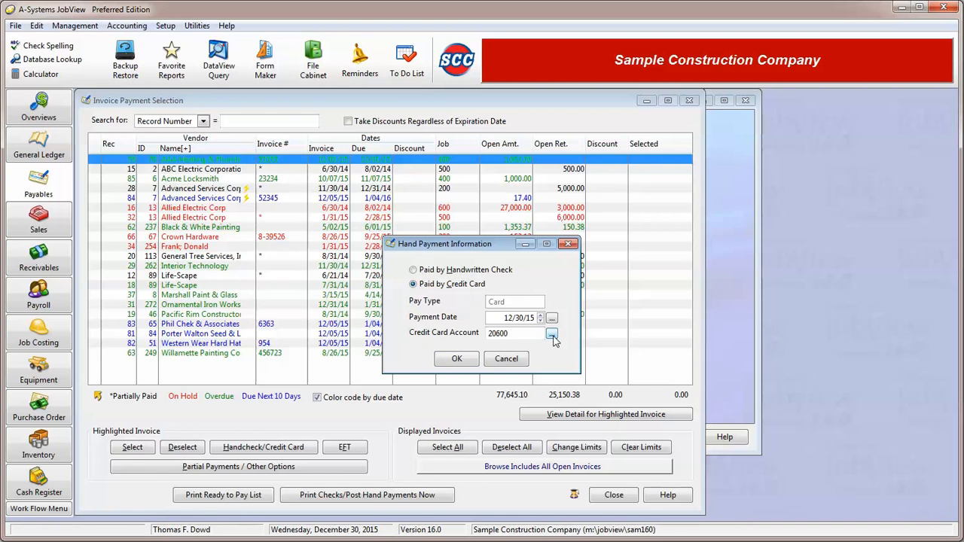
{"action": "double_click", "coordinate": [181, 171]}
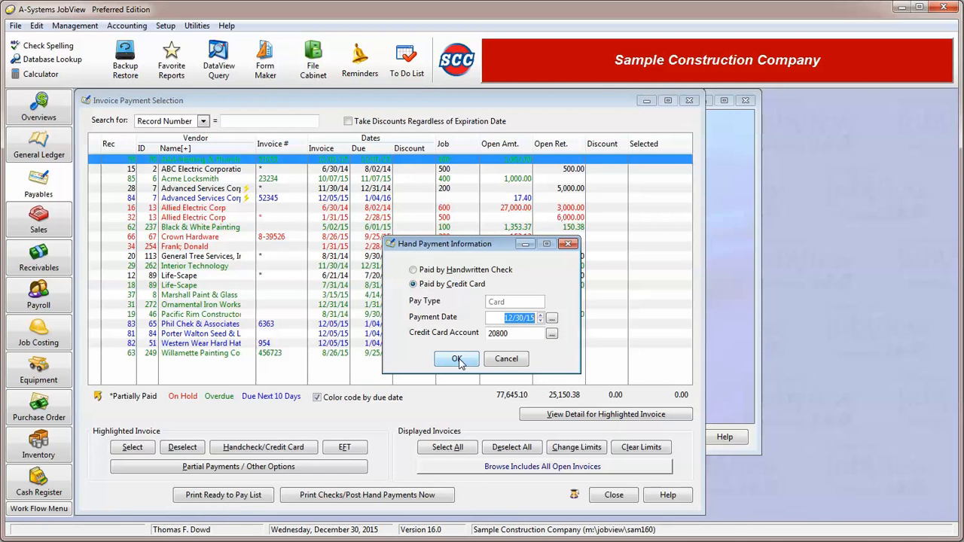
{"action": "left_click", "coordinate": [491, 361]}
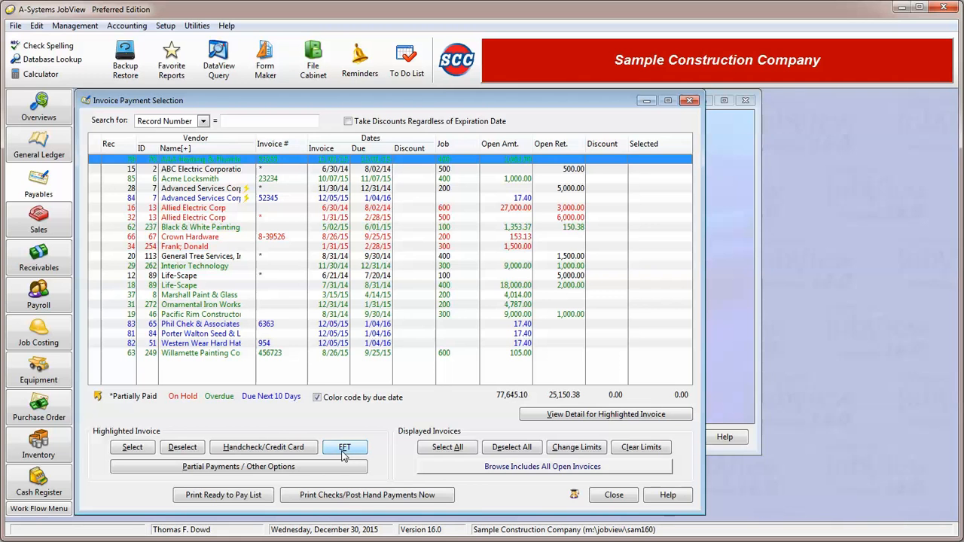
Step: Select only the Advanced Services invoice dated 12/05/15 for payment by EFT
{"action": "left_click", "coordinate": [223, 198]}
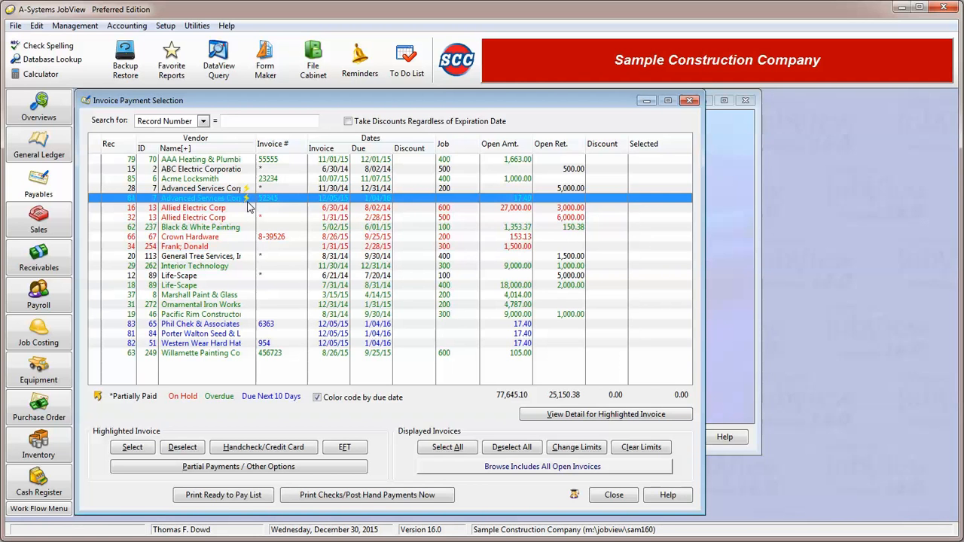
{"action": "left_click", "coordinate": [347, 448]}
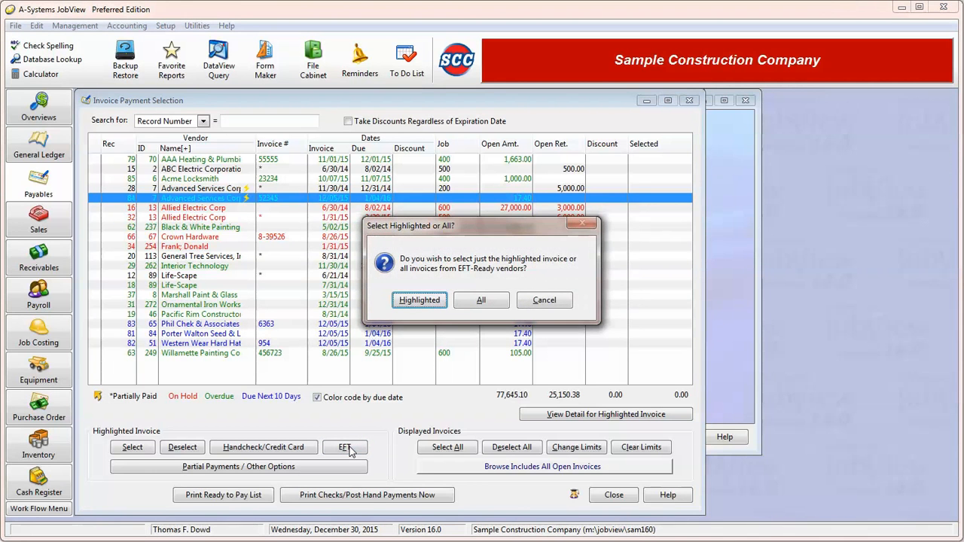
{"action": "left_click", "coordinate": [431, 301]}
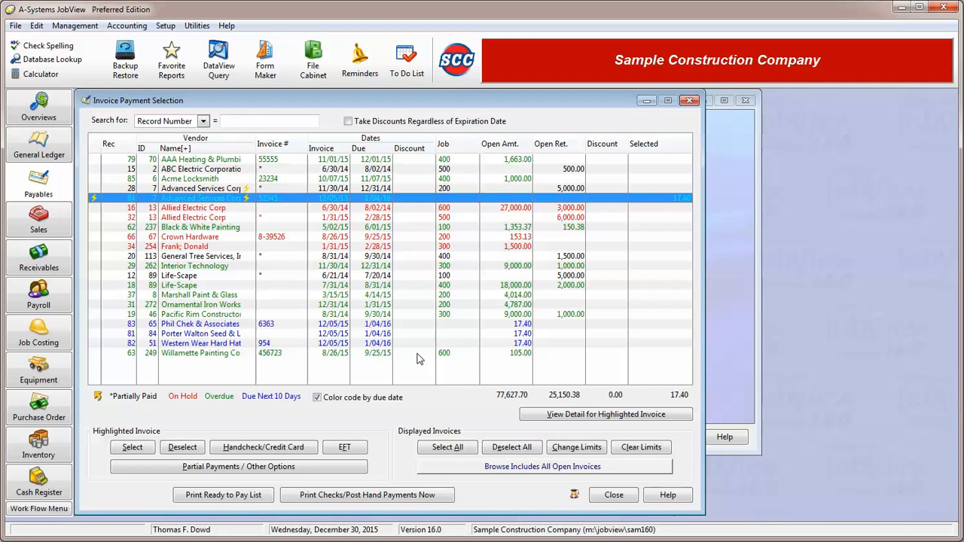
Step: Select for payment the four consecutive invoices from Life-Scape on job 400 through Pacific Rim on job 300
{"action": "left_click", "coordinate": [161, 285]}
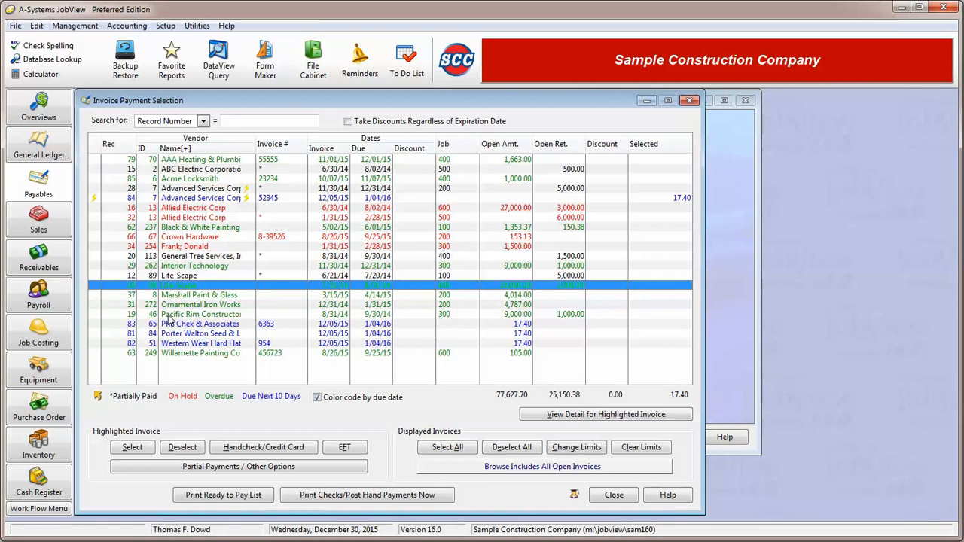
{"action": "left_click", "coordinate": [166, 314]}
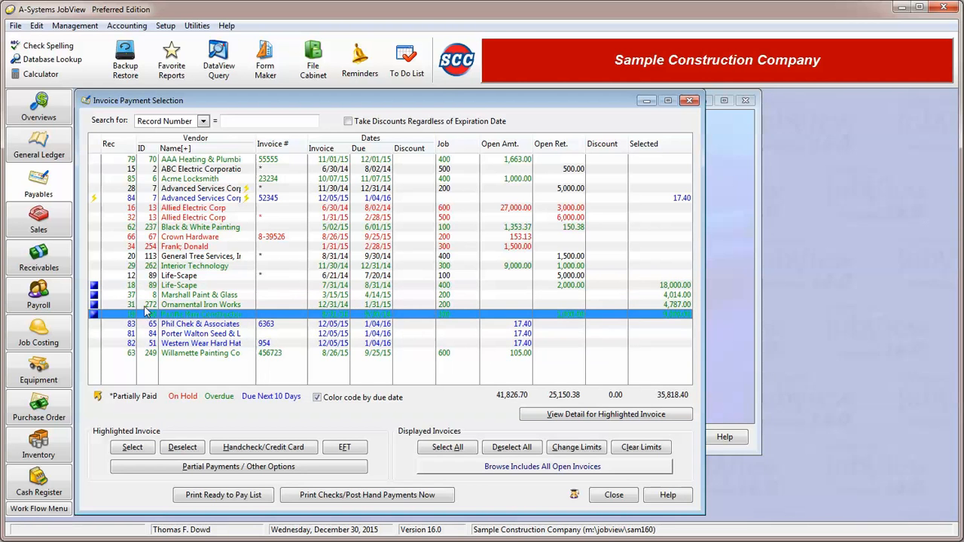
{"action": "left_click", "coordinate": [115, 287]}
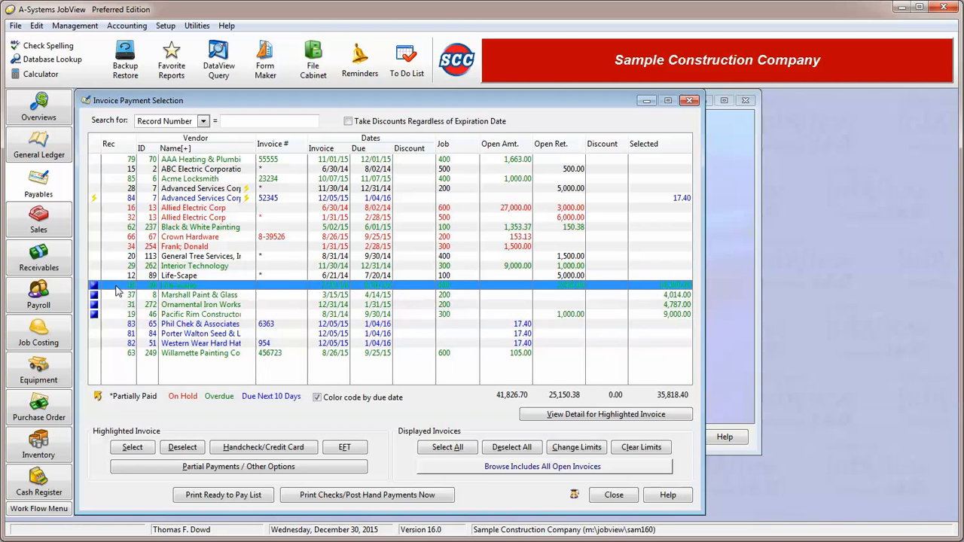
{"action": "left_click", "coordinate": [113, 315]}
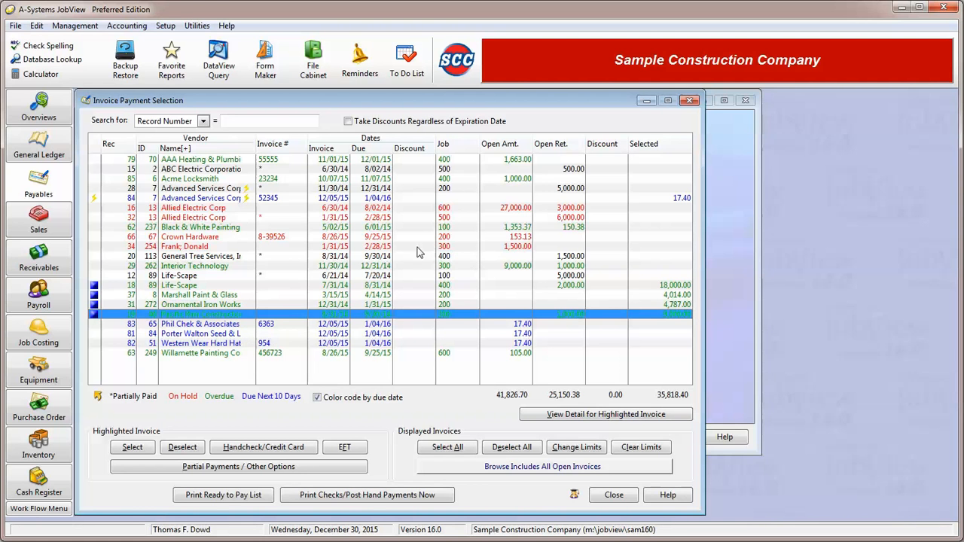
Step: Set a partial payment of 600 for the Acme Locksmith invoice by turning off Pay In Full and entering the amount
{"action": "left_click", "coordinate": [421, 181]}
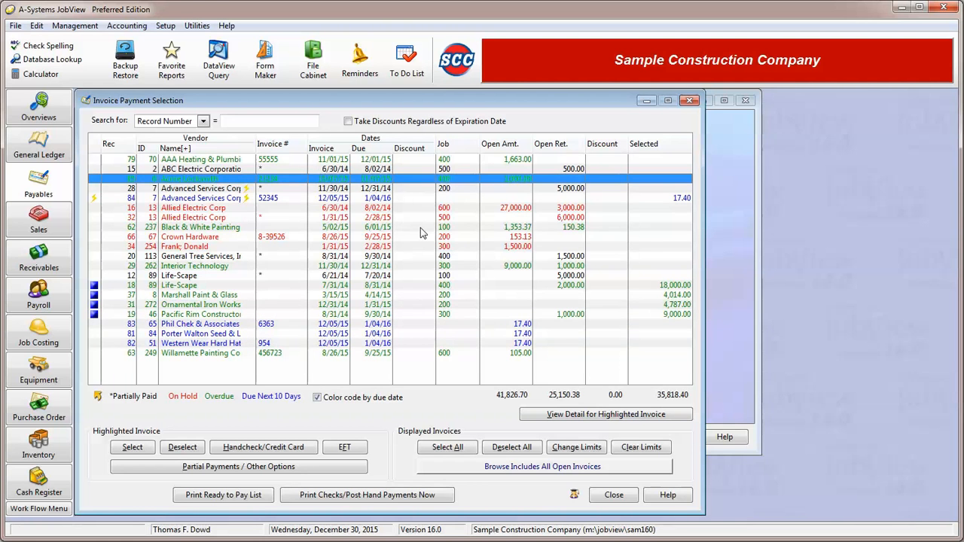
{"action": "left_click", "coordinate": [316, 467]}
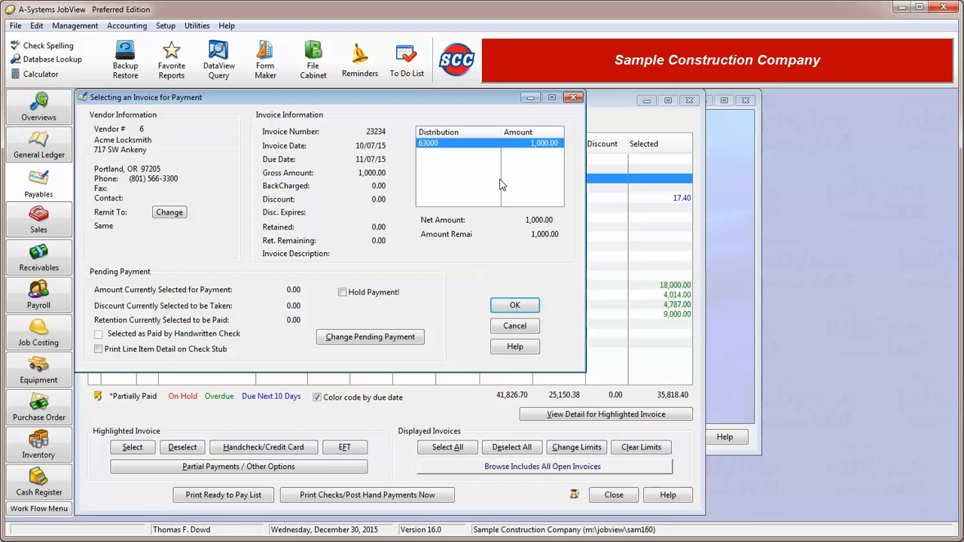
{"action": "left_click", "coordinate": [388, 341]}
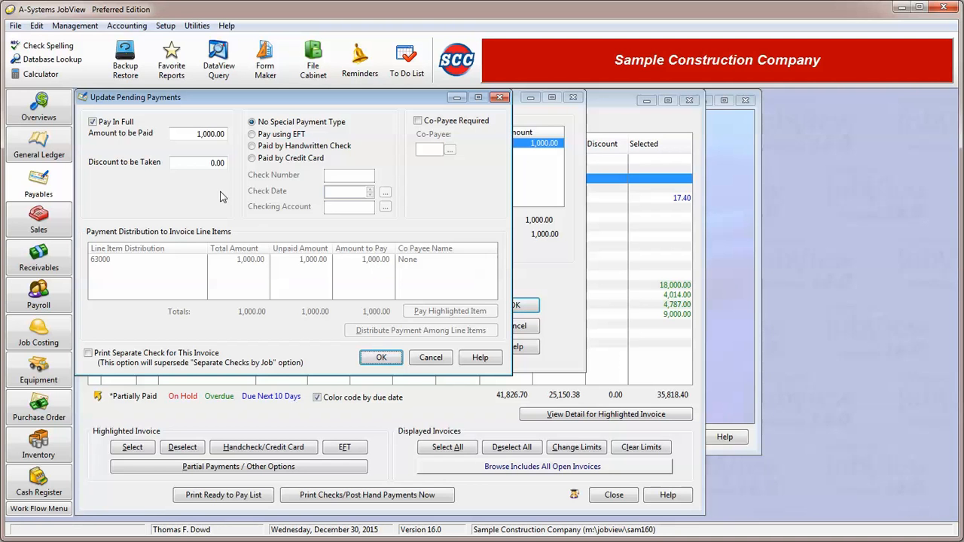
{"action": "left_click", "coordinate": [115, 121]}
{"action": "left_click_drag", "start_coordinate": [193, 136], "coordinate": [259, 137]}
{"action": "type", "text": "600"}
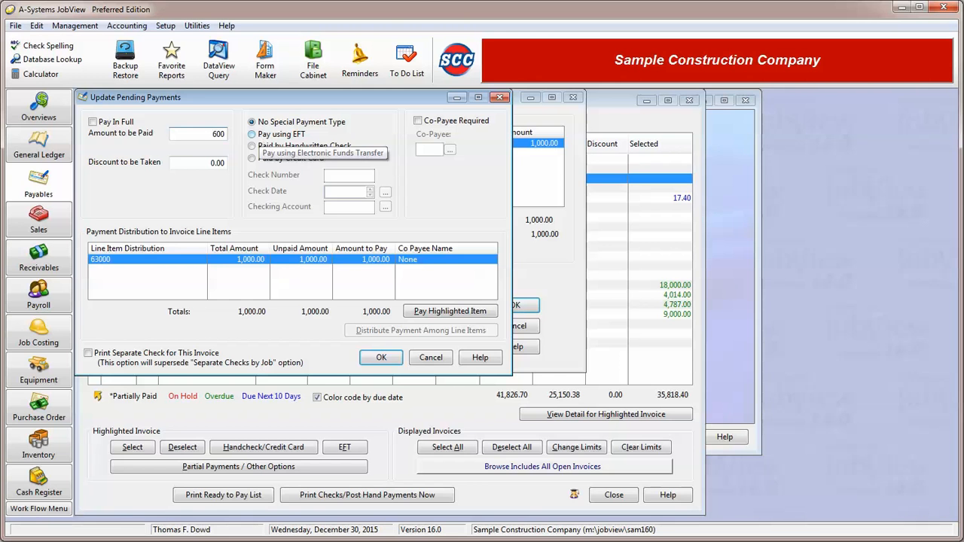
{"action": "key", "text": "Return"}
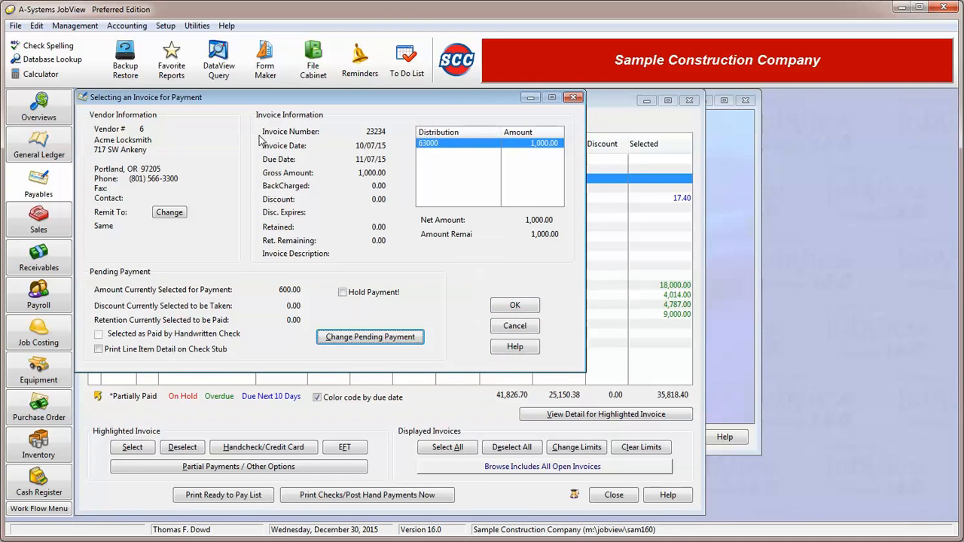
Step: Reopen the Acme Locksmith pending payment and examine its line item payment detail without changing it
{"action": "left_click", "coordinate": [417, 341]}
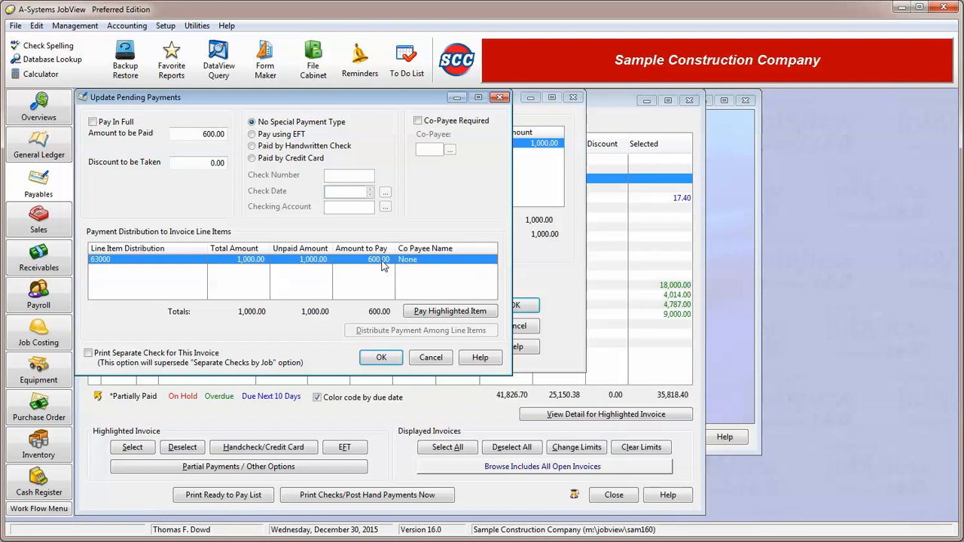
{"action": "left_click", "coordinate": [454, 311]}
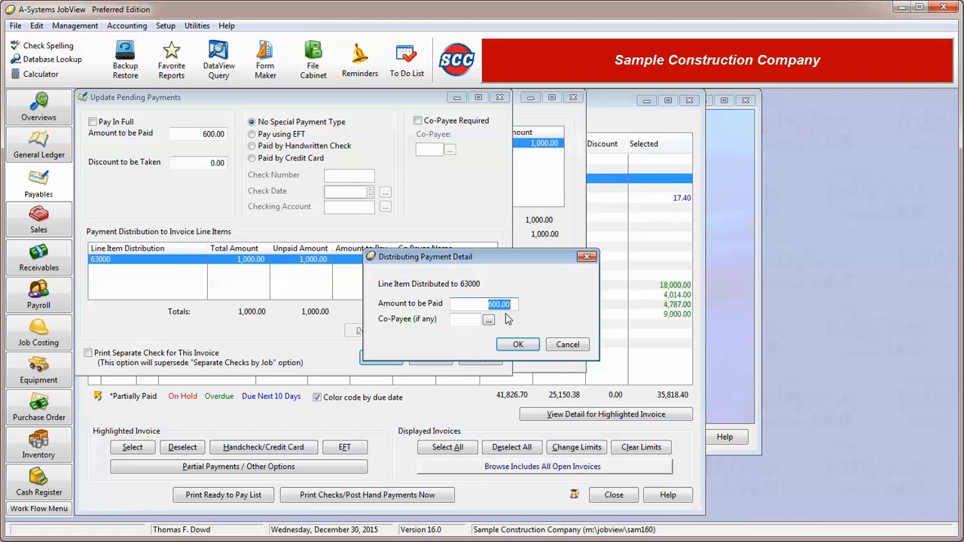
{"action": "left_click", "coordinate": [572, 349]}
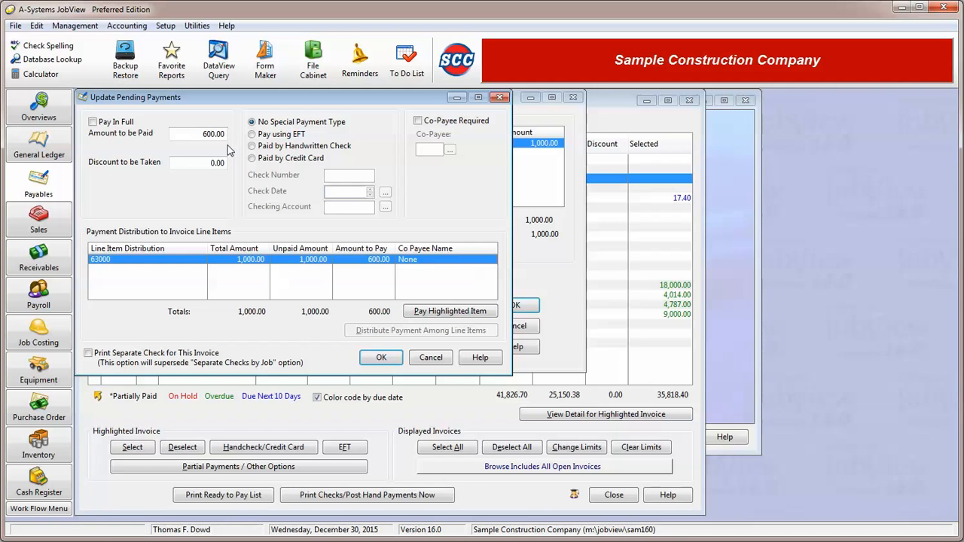
Step: Try the EFT, handwritten check and credit card payment types and the co-payee requirement on the Acme Locksmith payment
{"action": "left_click", "coordinate": [284, 138]}
{"action": "left_click", "coordinate": [282, 150]}
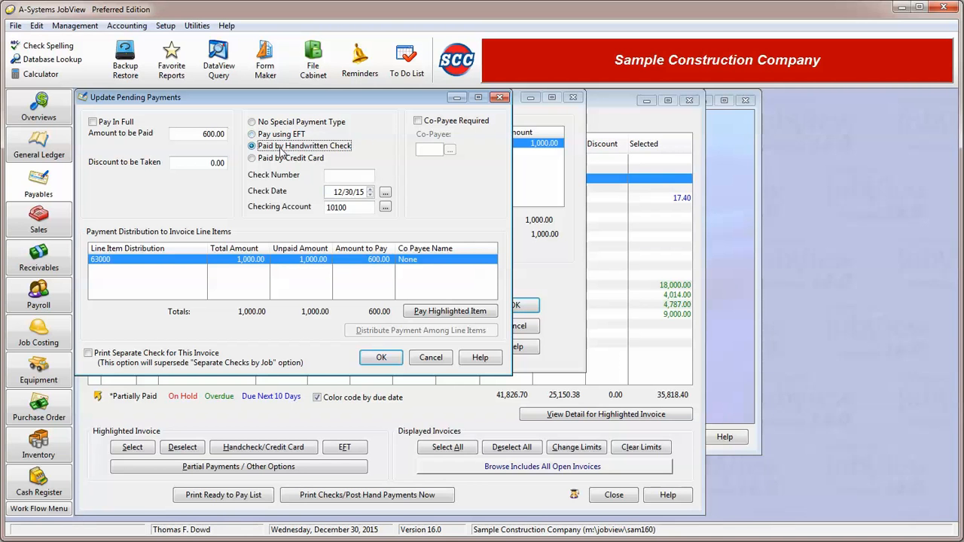
{"action": "left_click", "coordinate": [278, 160]}
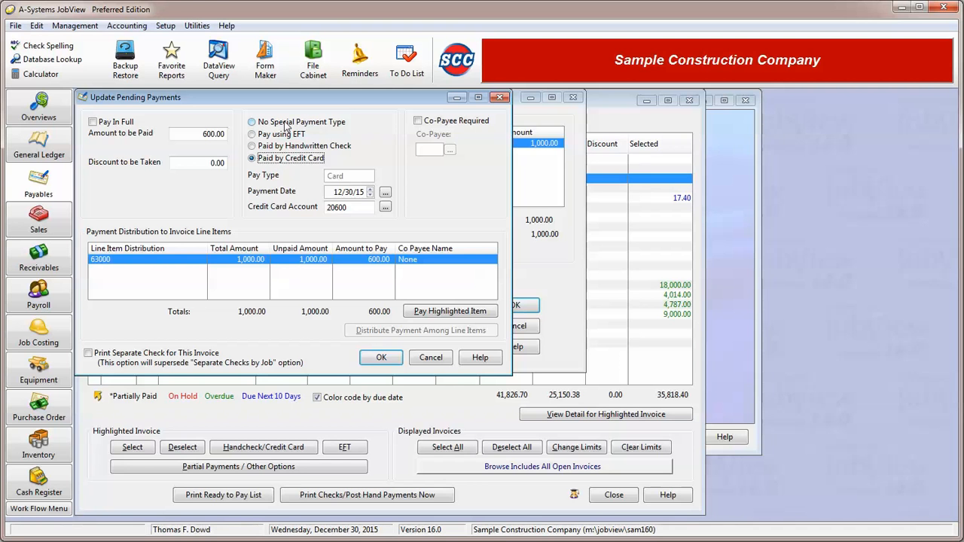
{"action": "left_click", "coordinate": [286, 125]}
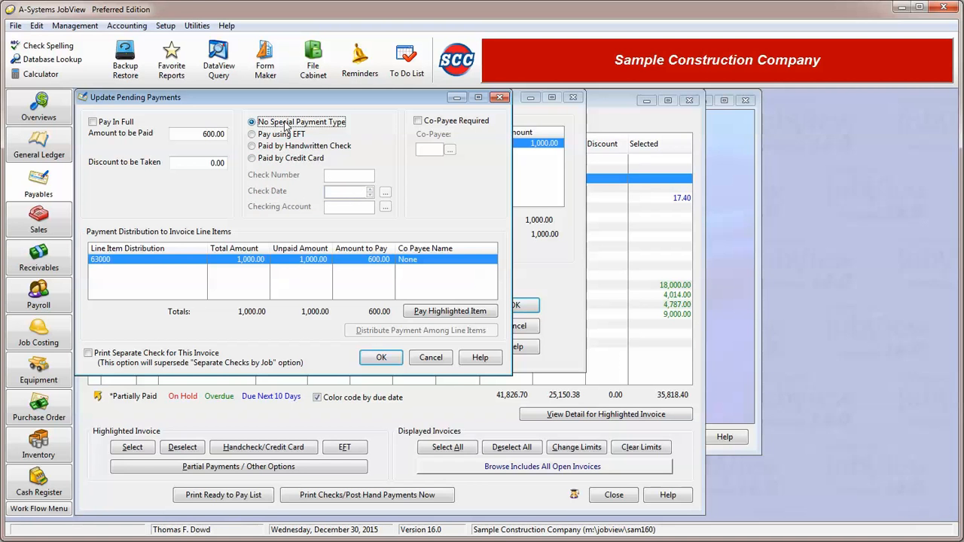
{"action": "left_click", "coordinate": [444, 122]}
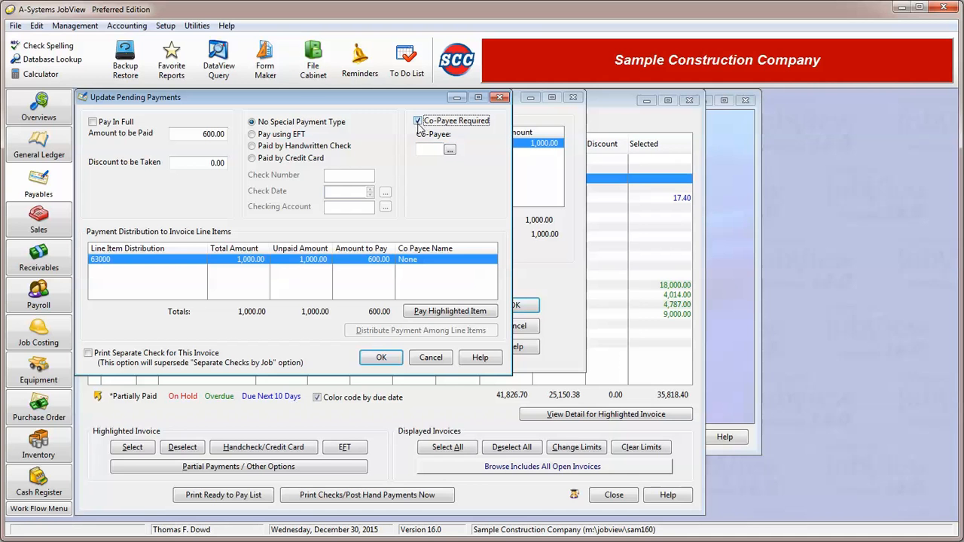
{"action": "left_click", "coordinate": [418, 121]}
Step: Accept the Acme Locksmith partial payment and close the invoice payment selection
{"action": "left_click", "coordinate": [381, 357]}
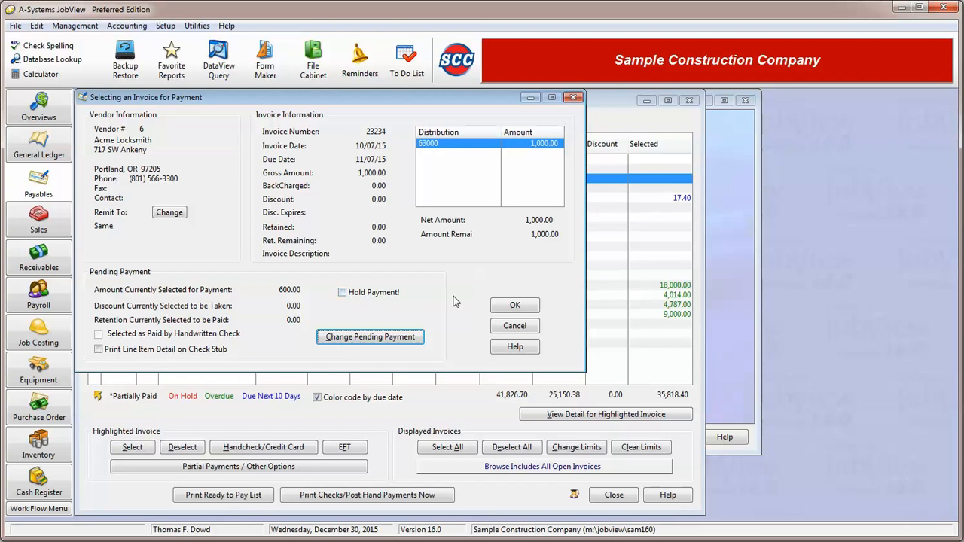
{"action": "left_click", "coordinate": [524, 305]}
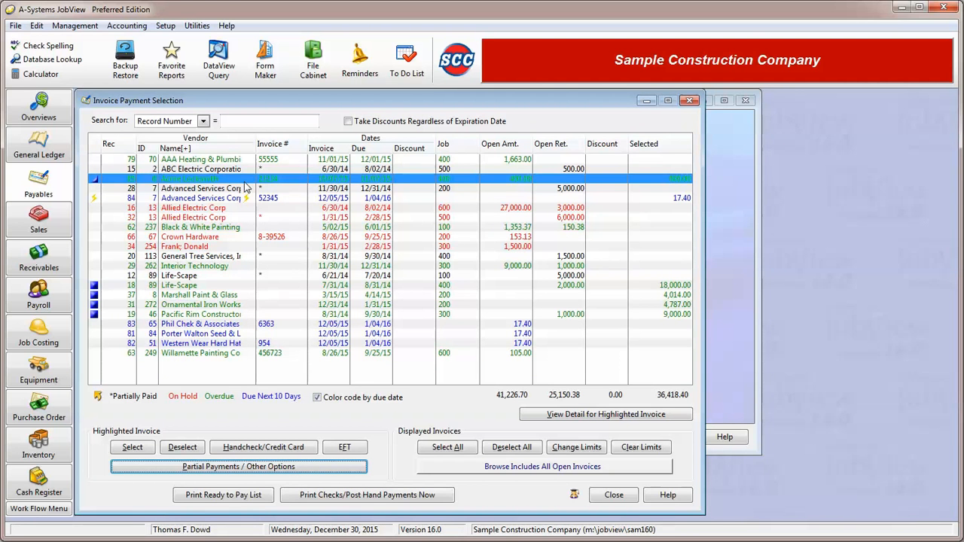
{"action": "left_click", "coordinate": [93, 189]}
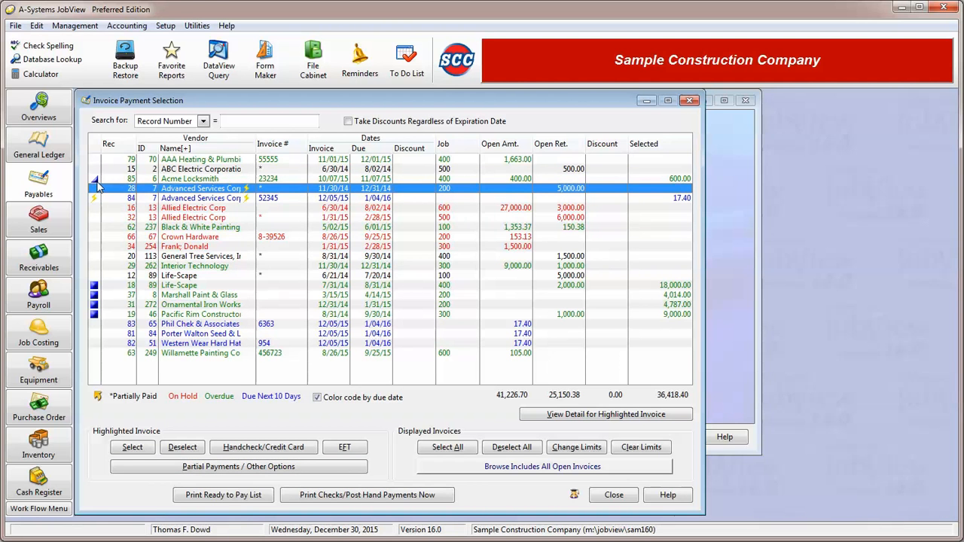
{"action": "left_click", "coordinate": [96, 181]}
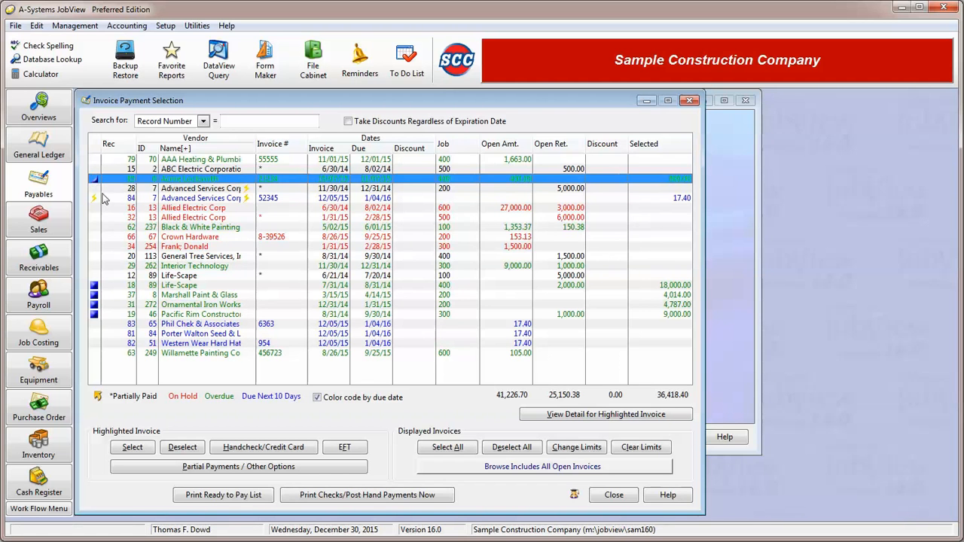
{"action": "left_click", "coordinate": [615, 495]}
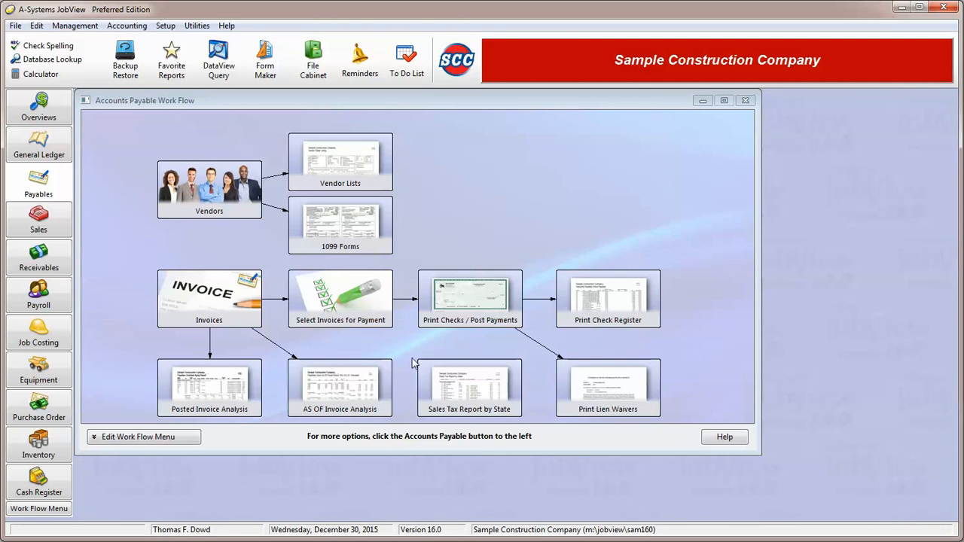
Step: In the invoice payment selection, mark the Life-Scape invoice on job 400 as paid by handwritten check number 565, and close the selection
{"action": "left_click", "coordinate": [327, 303]}
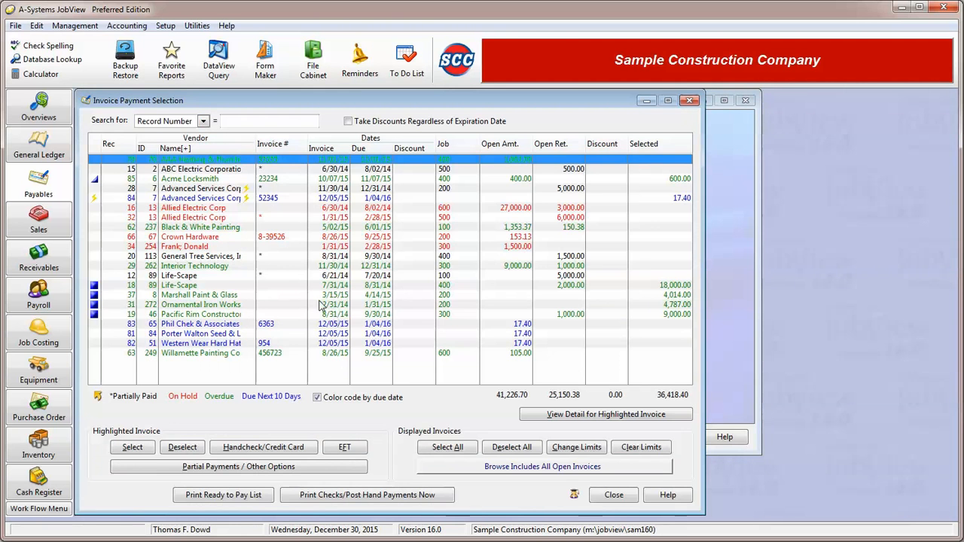
{"action": "left_click", "coordinate": [114, 286]}
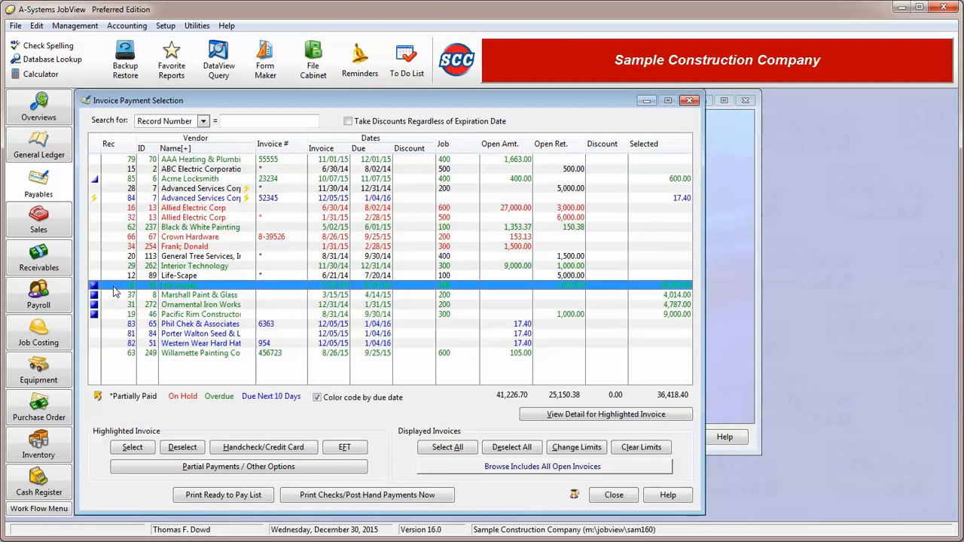
{"action": "left_click", "coordinate": [291, 449]}
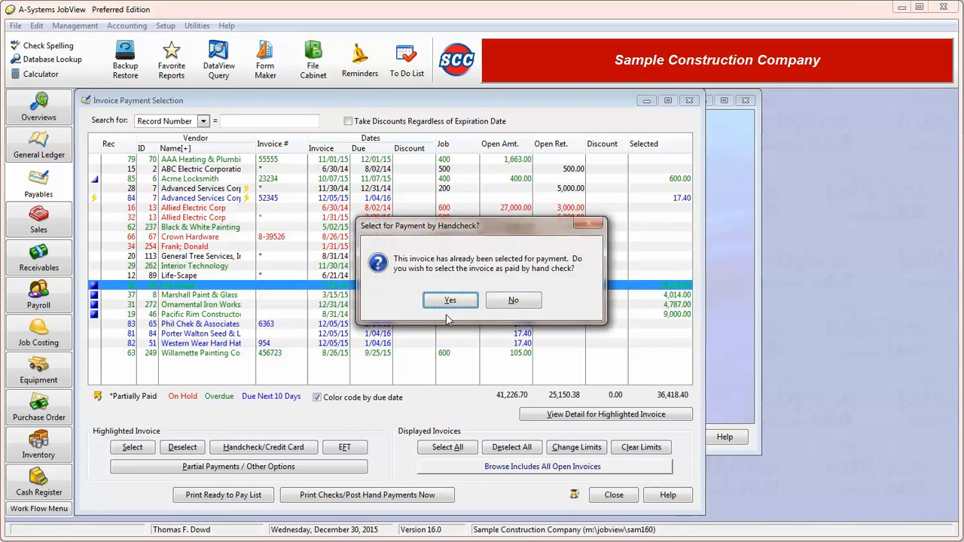
{"action": "left_click", "coordinate": [456, 301]}
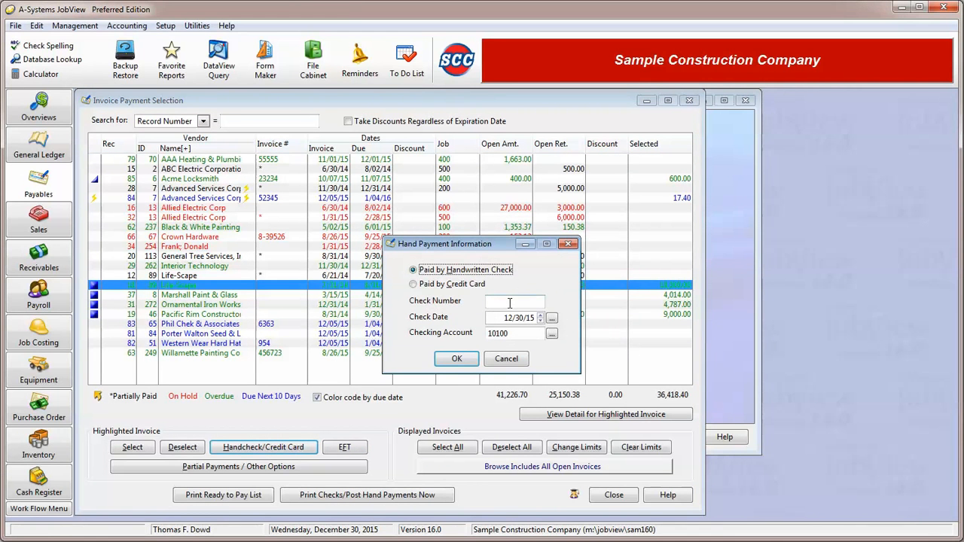
{"action": "left_click", "coordinate": [510, 302]}
{"action": "type", "text": "565"}
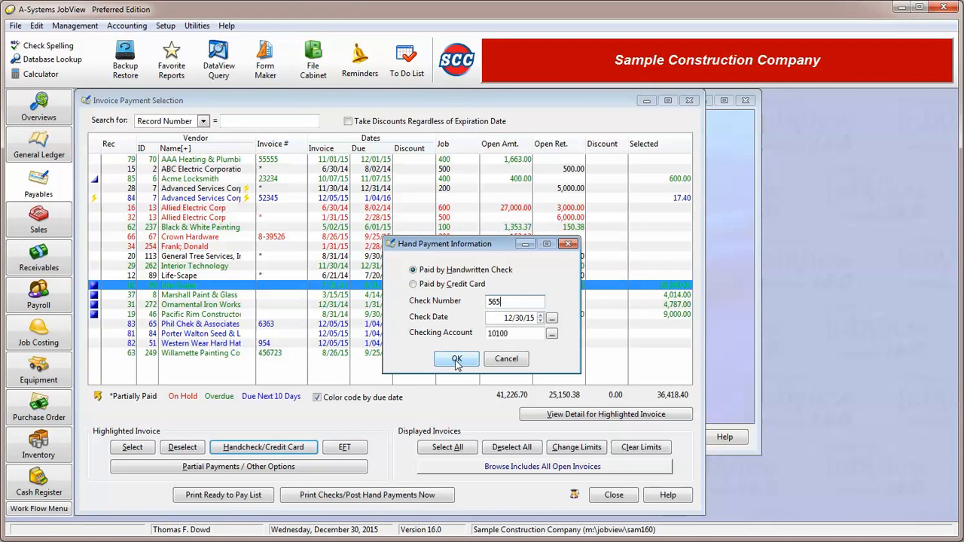
{"action": "left_click", "coordinate": [456, 360]}
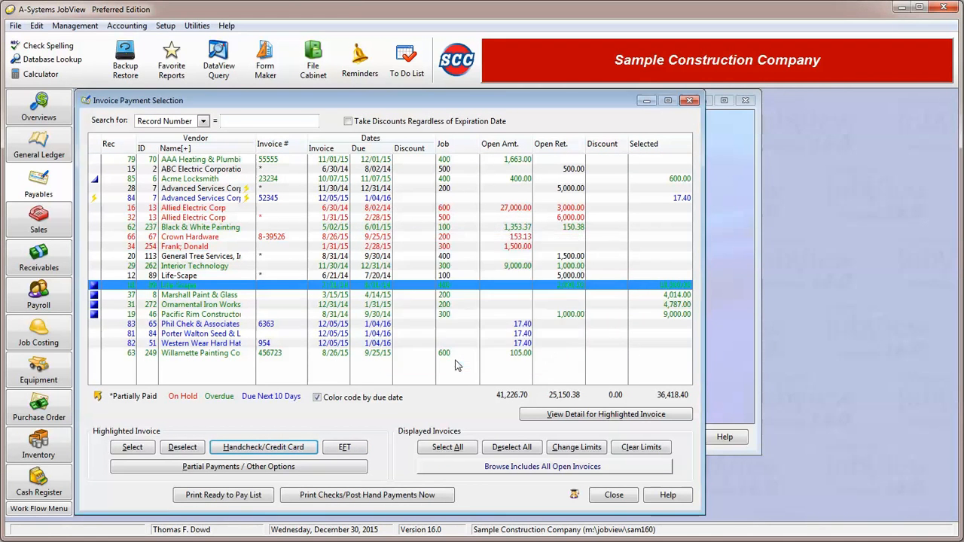
{"action": "left_click", "coordinate": [614, 496]}
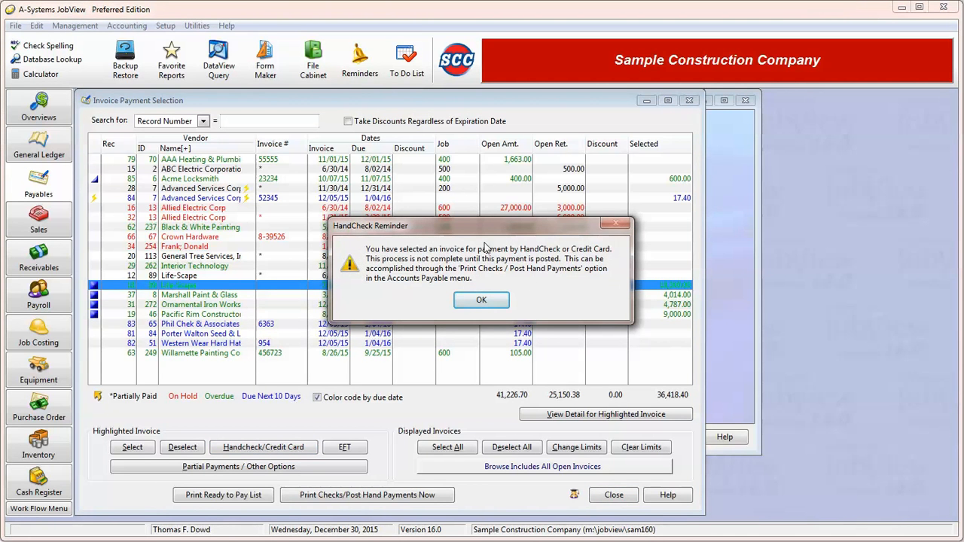
{"action": "left_click", "coordinate": [482, 301]}
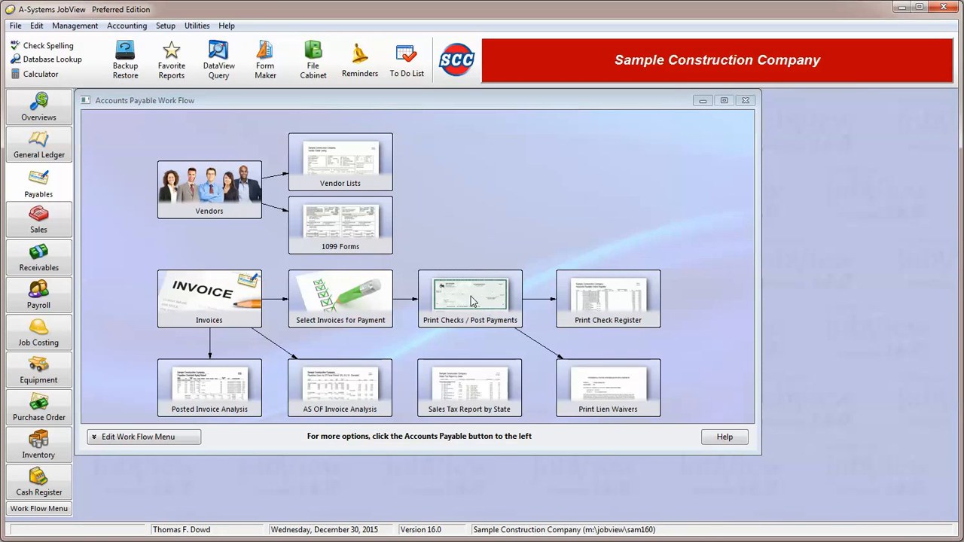